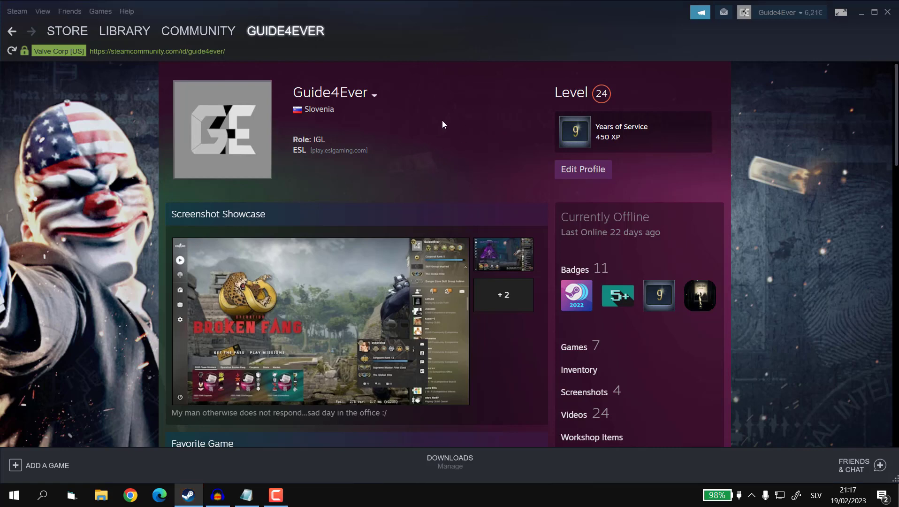
Search the Steam store for 'borderlands 3', open its page and dismiss the invalid-date warning.
click(59, 36)
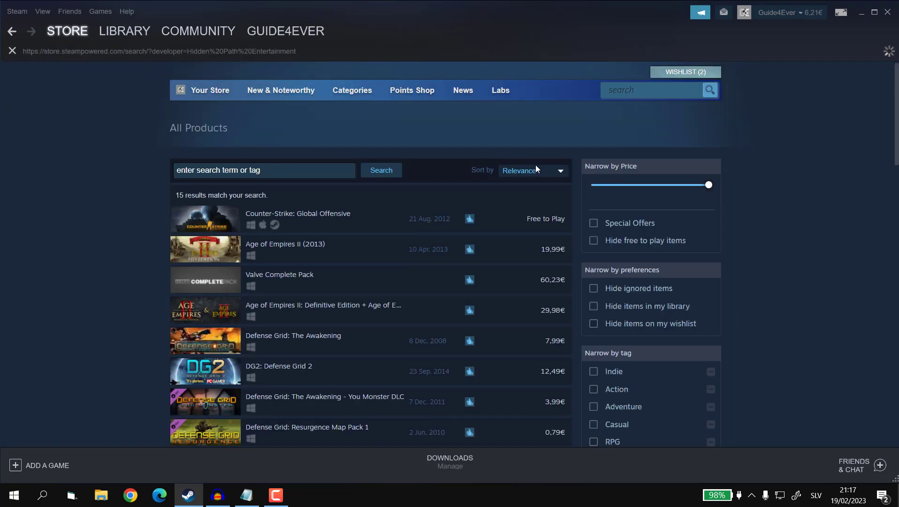
click(658, 85)
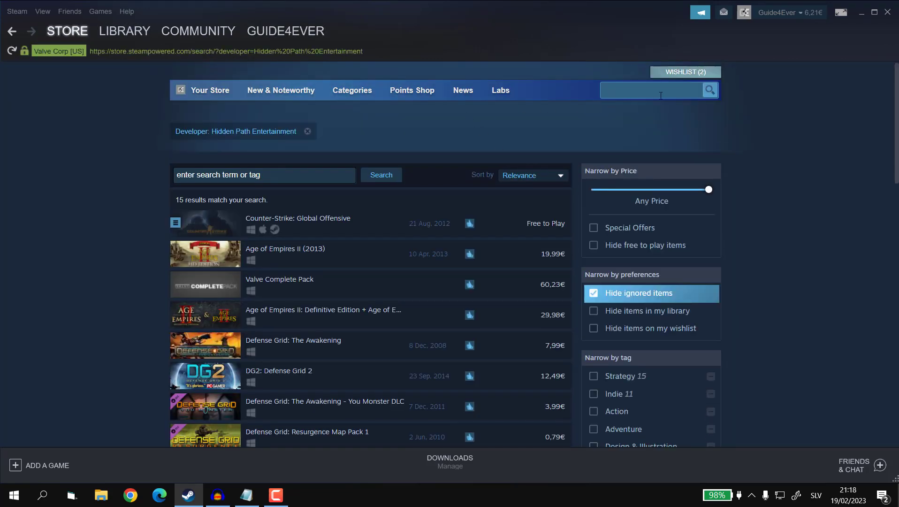
text(tbordel)
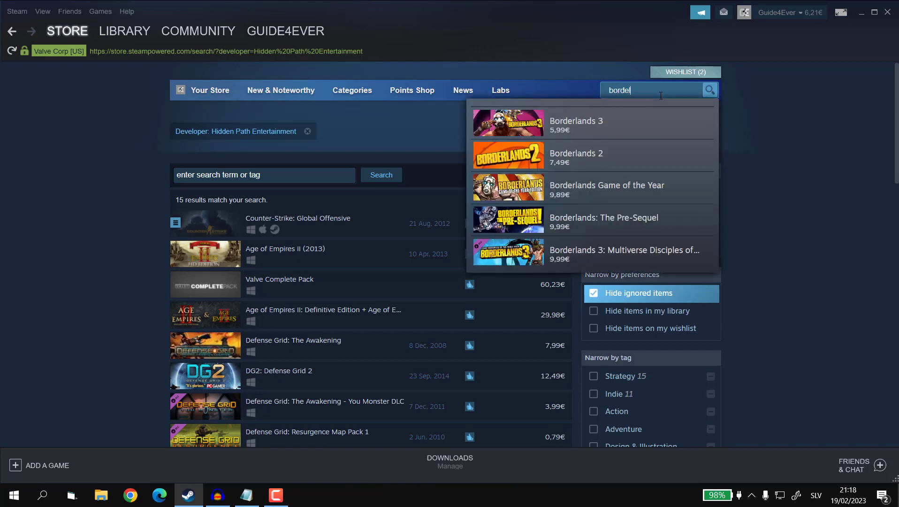
text(rlands 3)
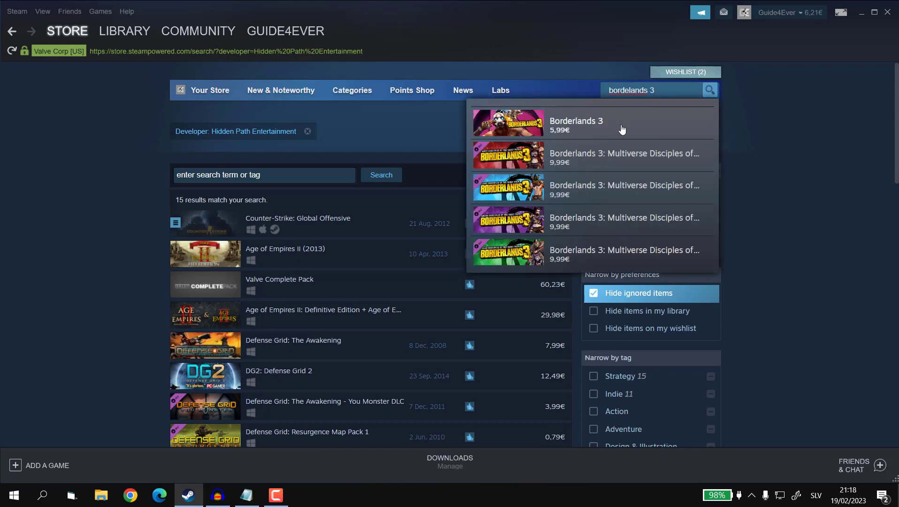
click(599, 126)
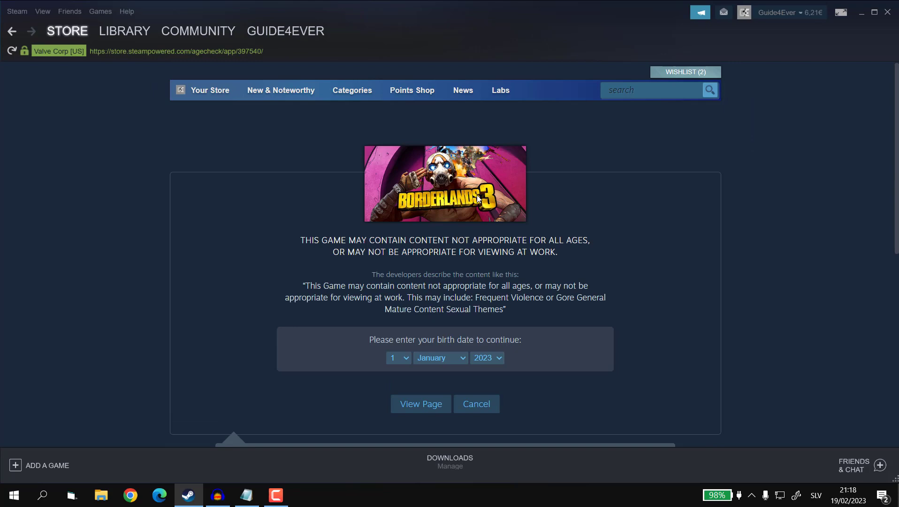
scroll(475, 340, down, 2)
click(424, 346)
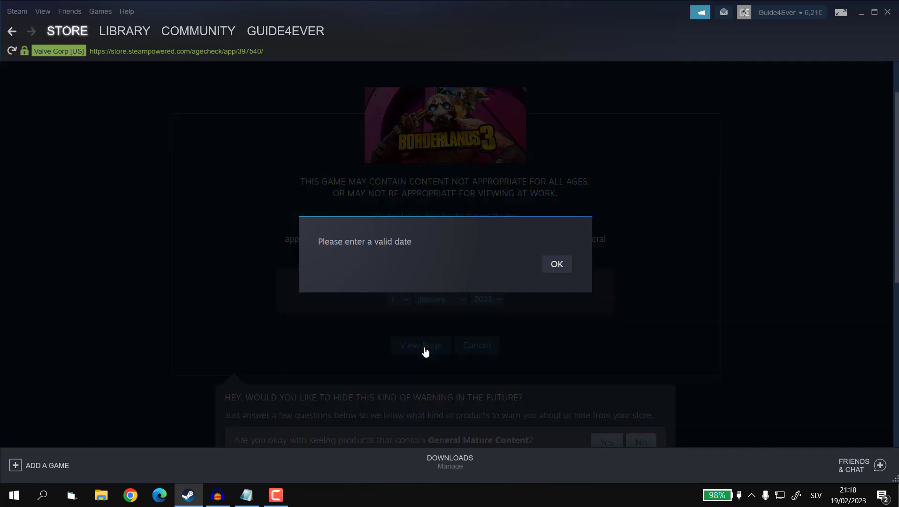
click(546, 274)
scroll(464, 351, down, 2)
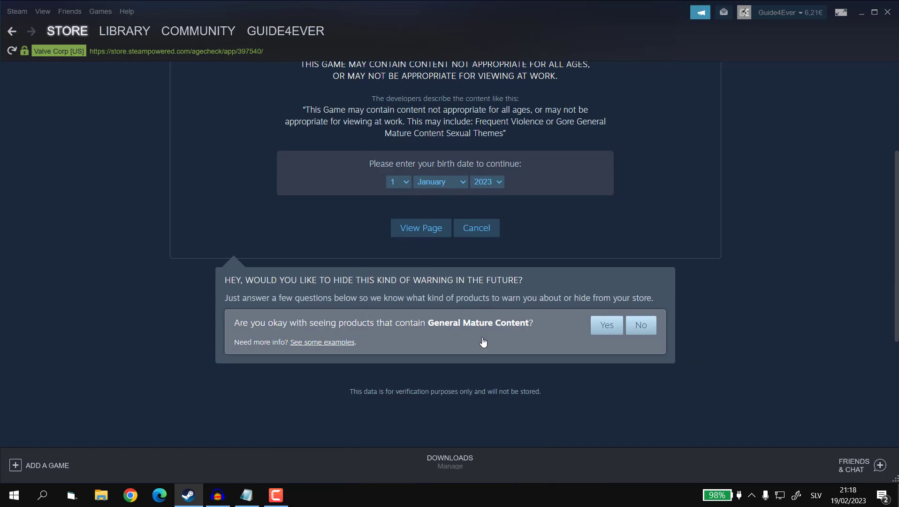
scroll(482, 341, up, 5)
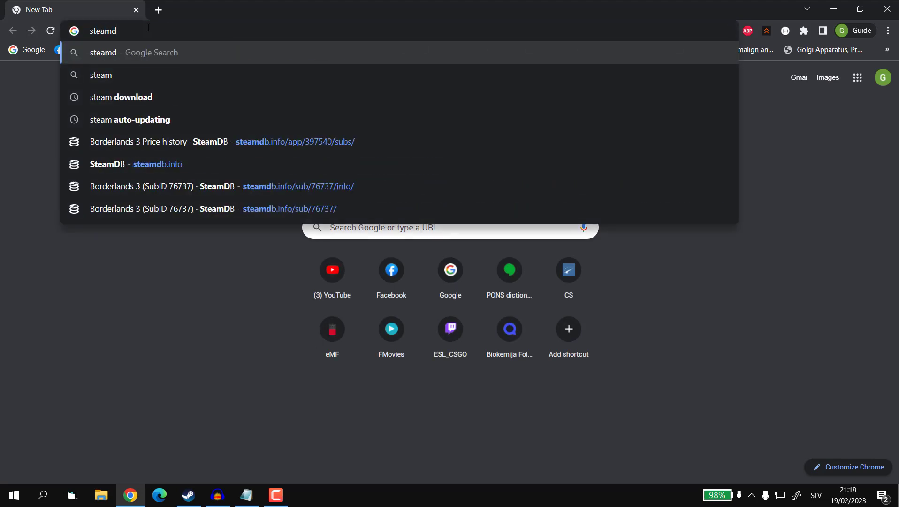
text(b.in)
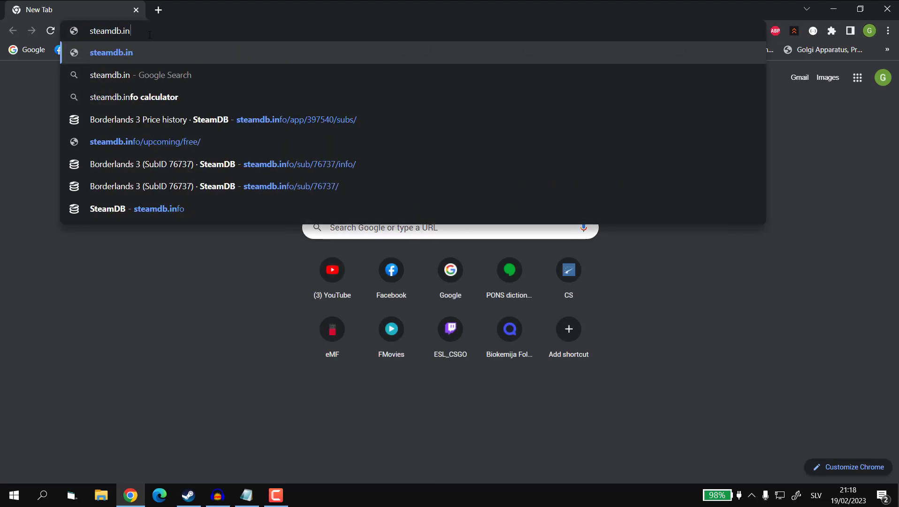
text(fo)
Load steamdb.info in Chrome and return focus to the homepage.
key(Return)
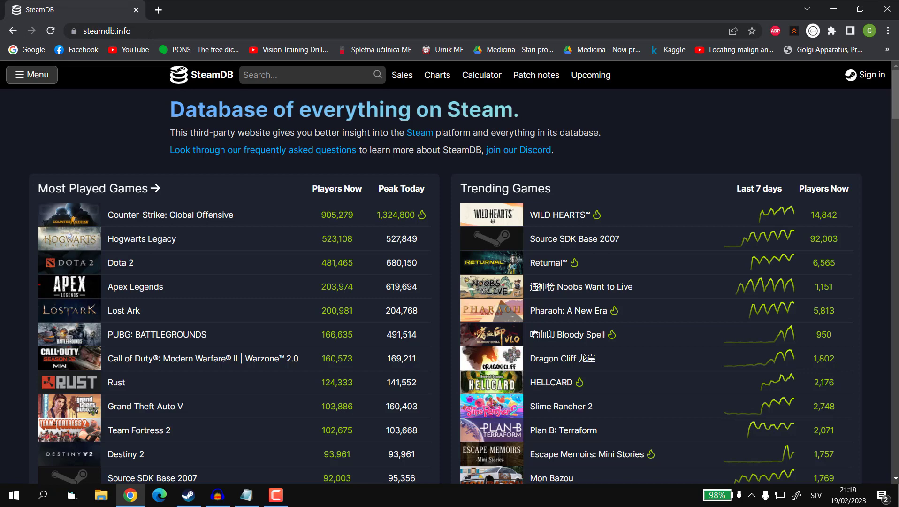
click(198, 30)
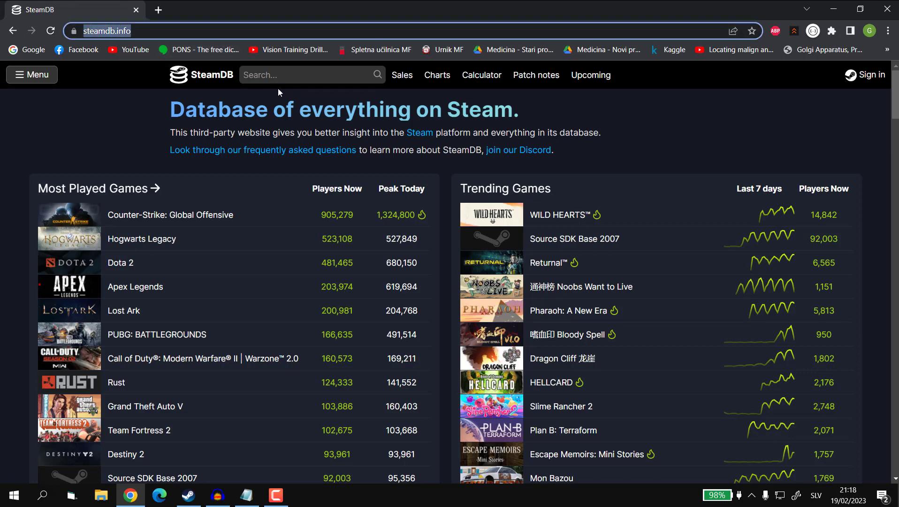
click(129, 125)
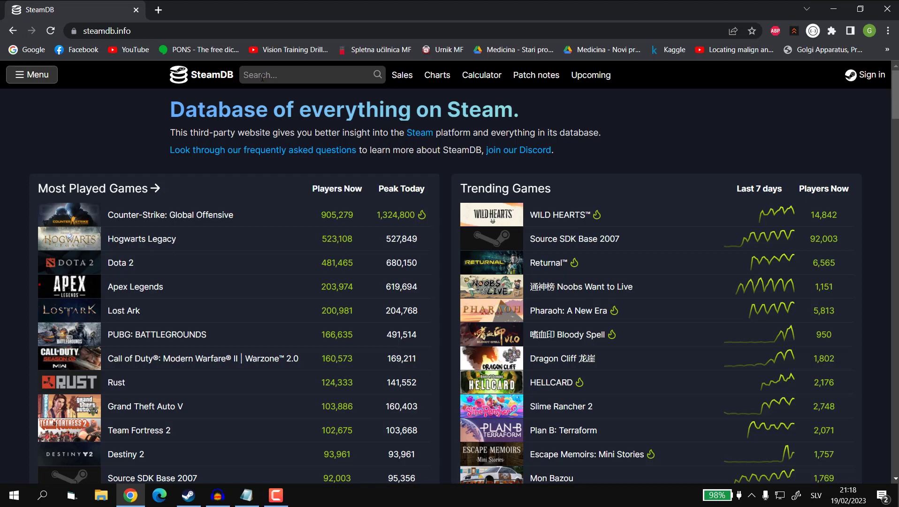
Search SteamDB for 'borderlands 3' and open the Borderlands 3 app page.
click(263, 76)
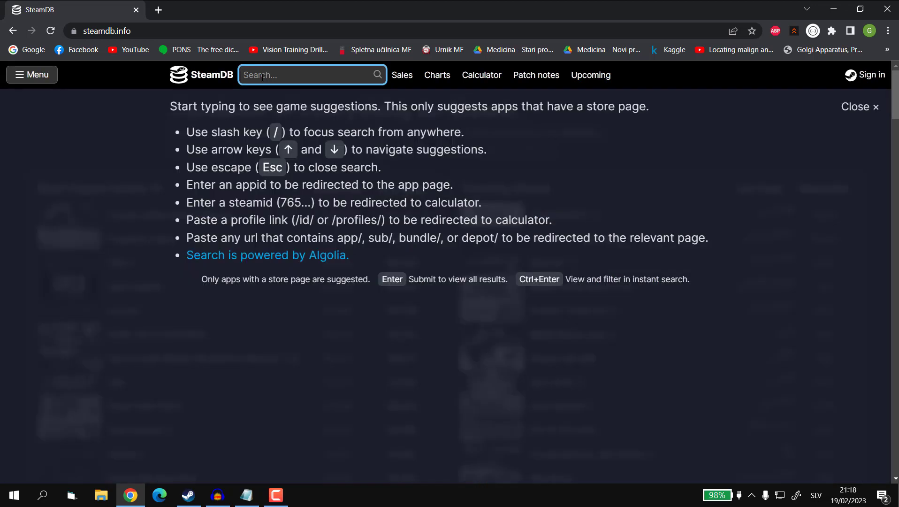
text(borderlands)
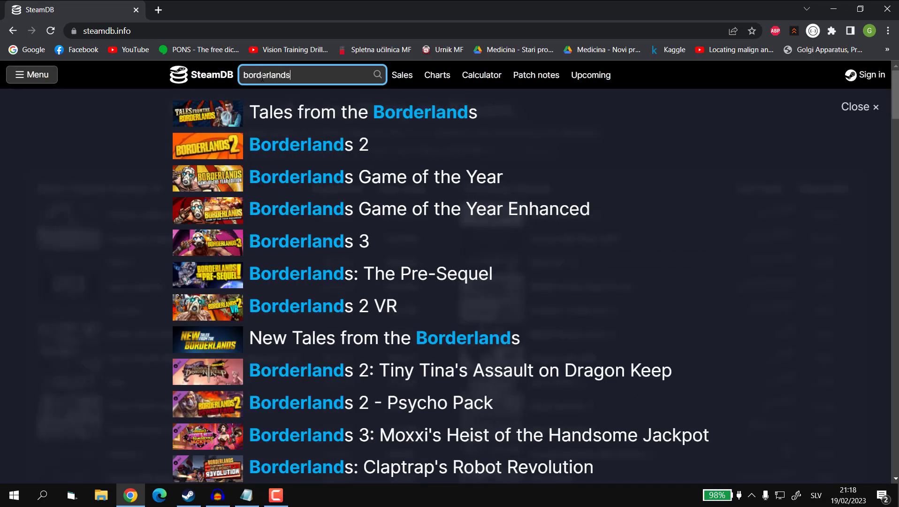
text( 3)
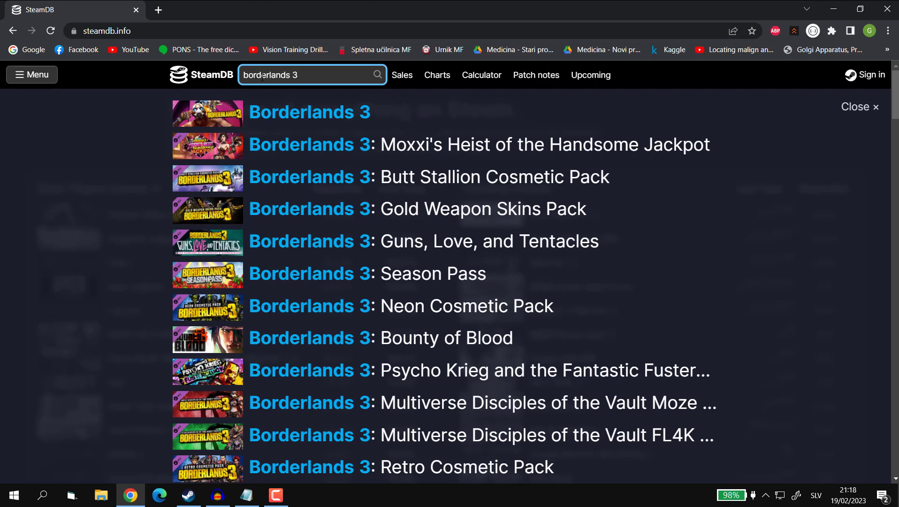
click(275, 113)
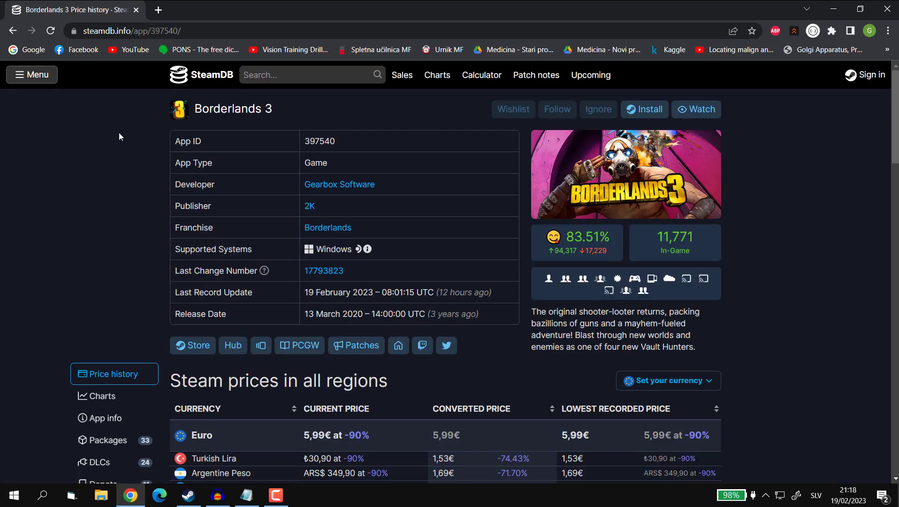
scroll(119, 136, down, 1)
scroll(118, 132, down, 1)
scroll(117, 124, down, 1)
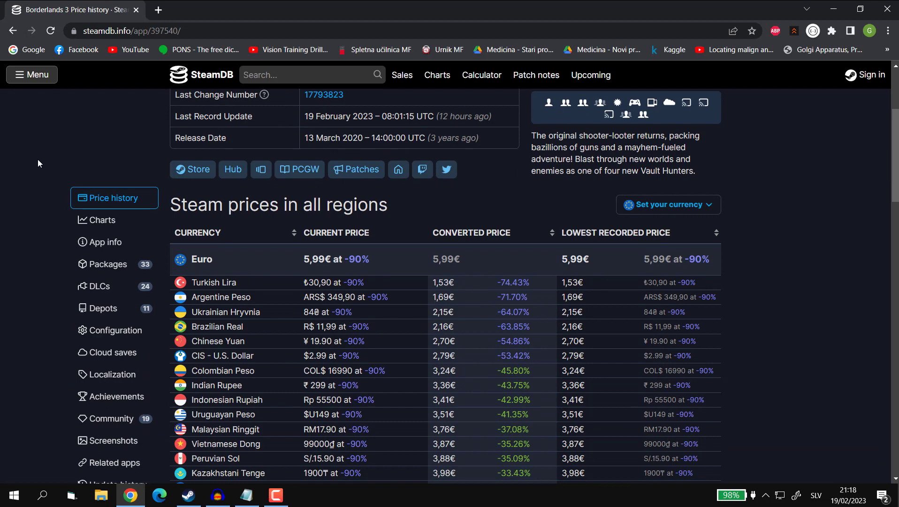
Open Borderlands 3's Packages list and highlight its column headings and Store or CD Key billing type.
click(107, 270)
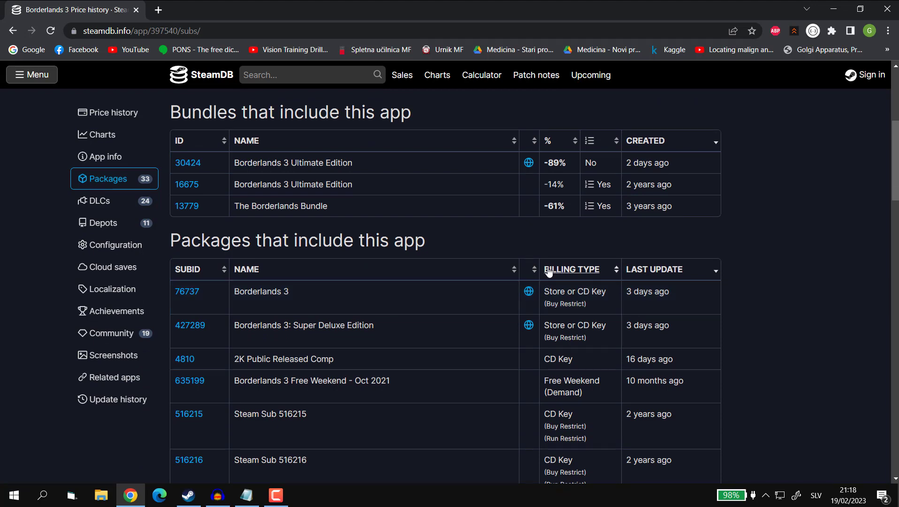
drag(546, 272, 608, 274)
drag(545, 291, 593, 306)
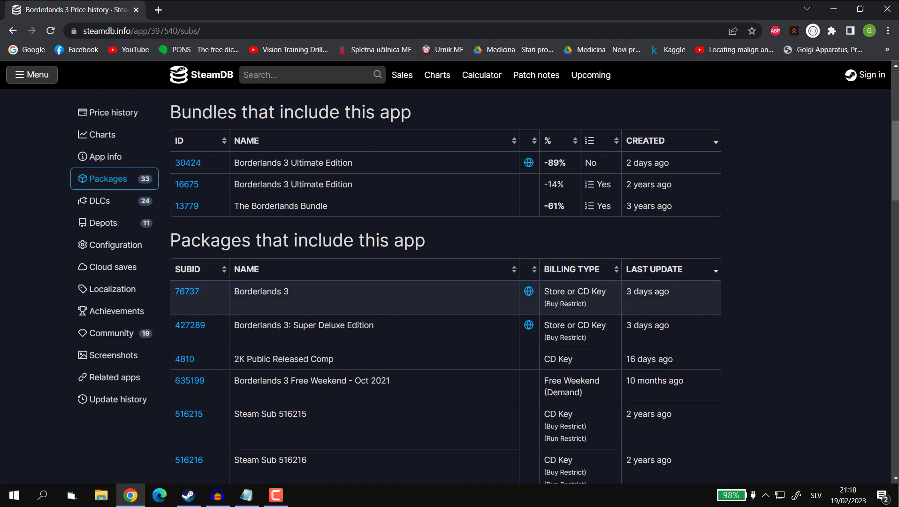
click(586, 303)
Open package 76737's Information tab and highlight the Known restrictions heading.
click(190, 296)
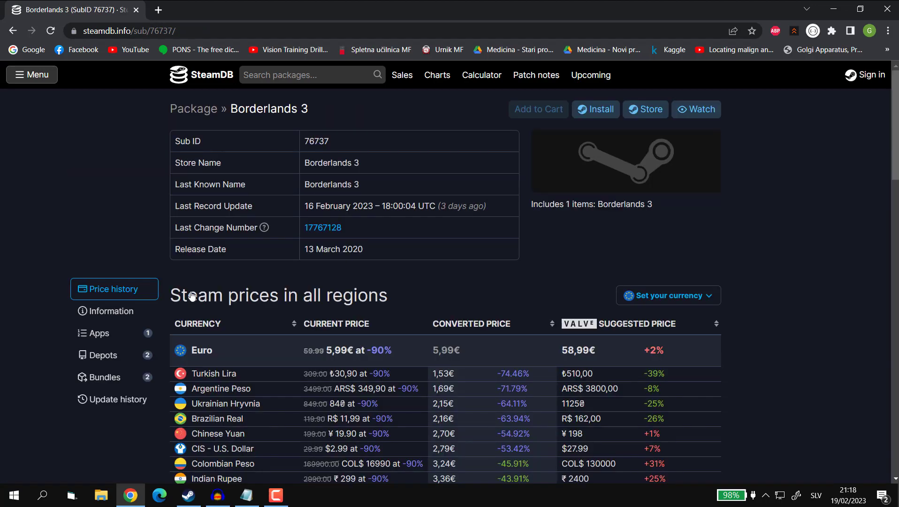
click(119, 314)
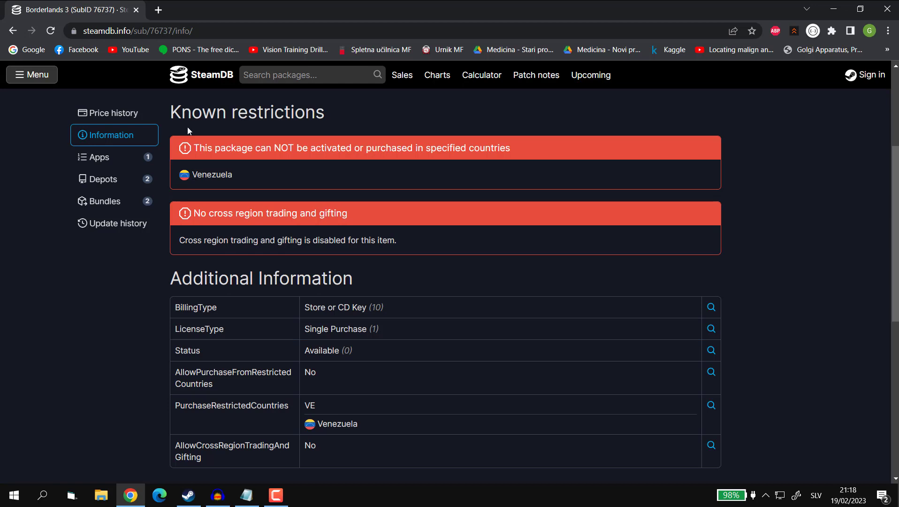
drag(171, 112, 325, 114)
click(192, 150)
Highlight the Venezuela restriction, no cross-region trading notice and PurchaseRestrictedCountries VE entry.
drag(199, 149, 514, 147)
click(515, 144)
drag(194, 214, 350, 210)
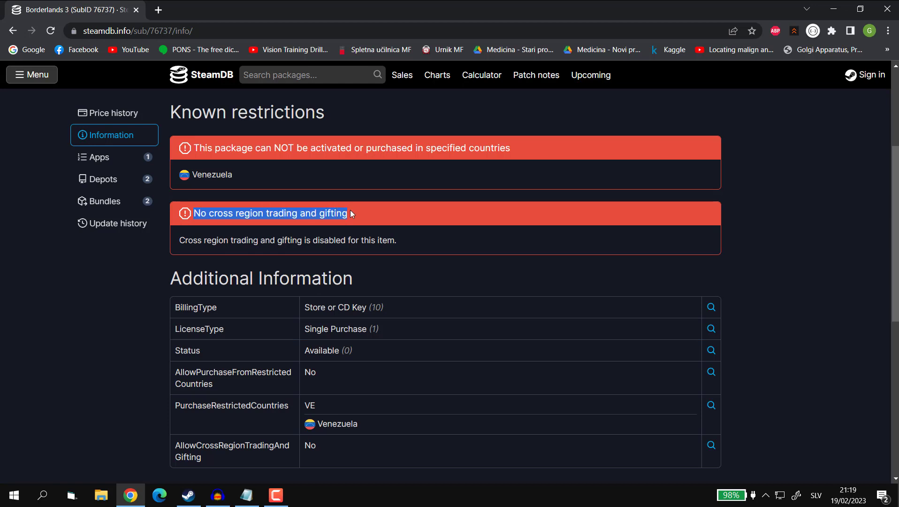
click(350, 209)
drag(191, 174, 247, 175)
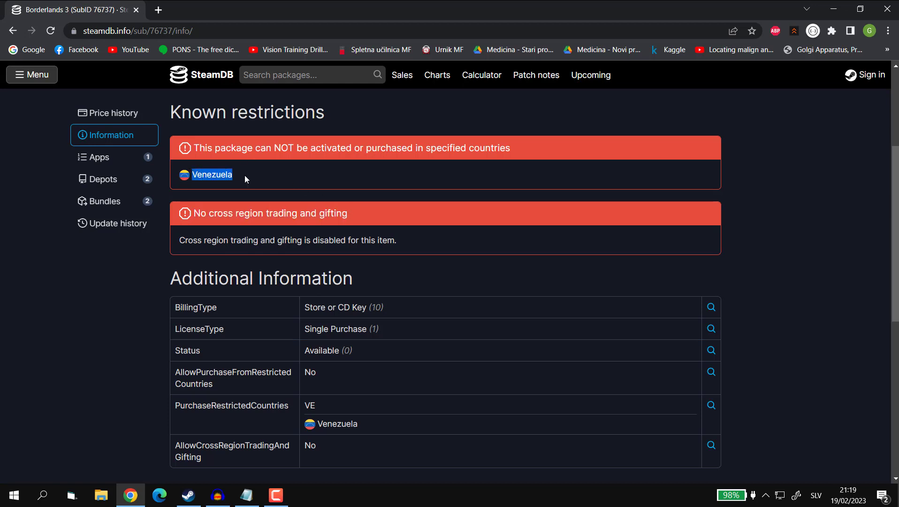
click(247, 175)
mouse_move(175, 406)
mouse_down()
mouse_move(338, 405)
mouse_move(364, 424)
mouse_up()
click(368, 423)
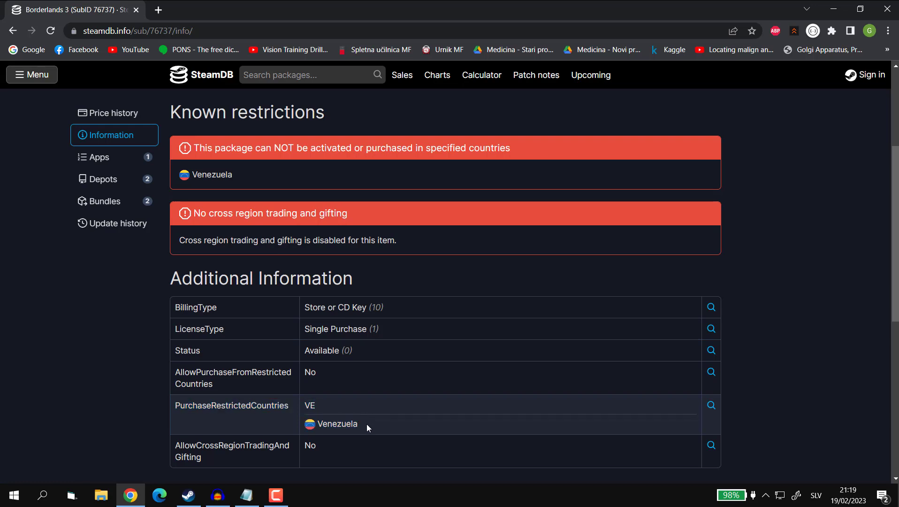